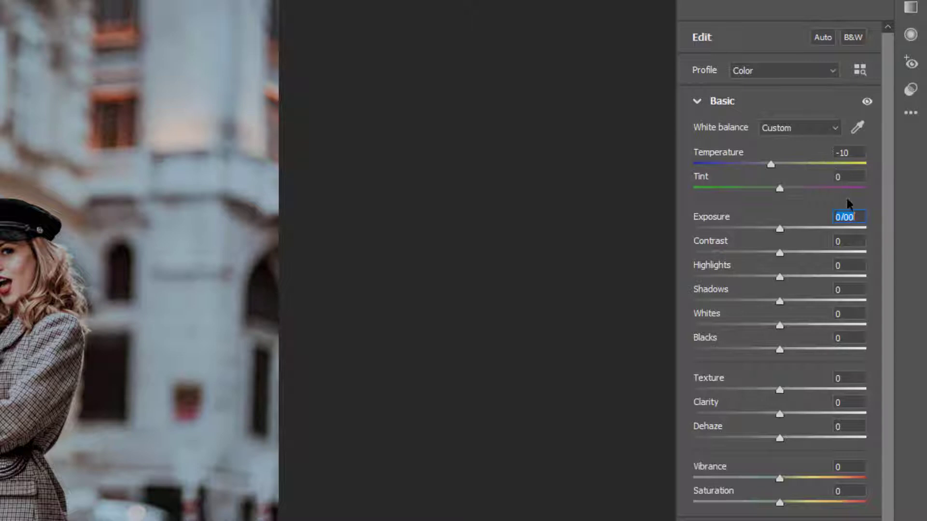
Set the photo's exposure to +0/50, contrast to +11 and highlights to -58 in the Basic adjustments
drag(855, 217, 843, 217)
text(5)
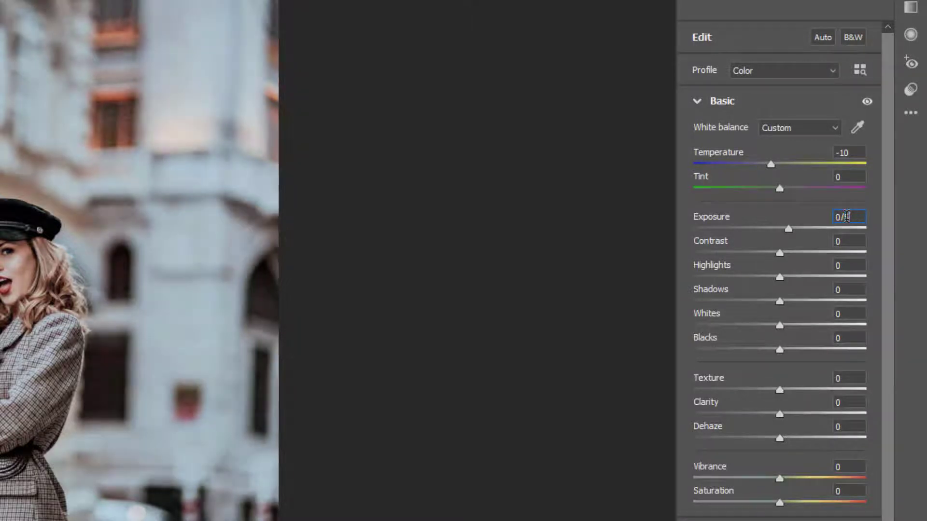
text(0)
key(Tab)
text(11)
key(Tab)
text(-58)
key(Tab)
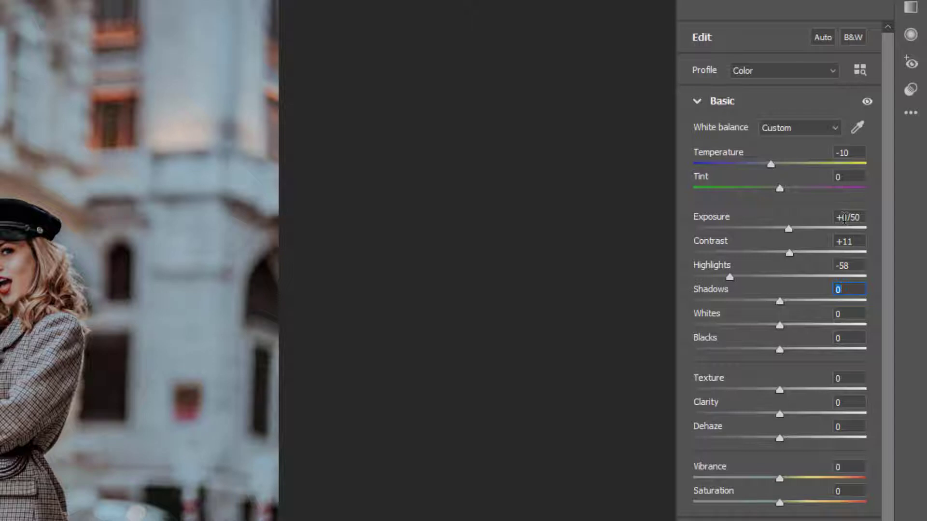
Set the Basic shadows to +80, whites to -73 and blacks to -35
text(7)
text(0)
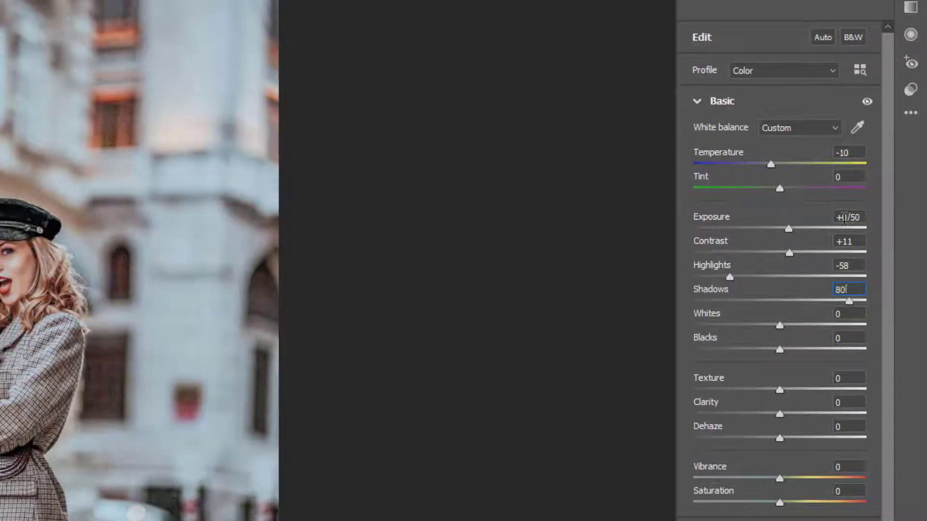
key(Tab)
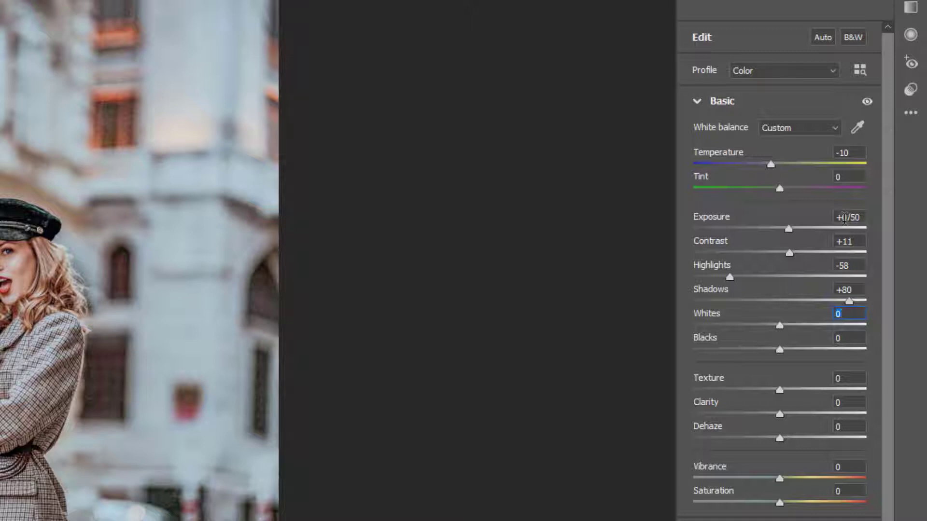
text(-73)
key(Tab)
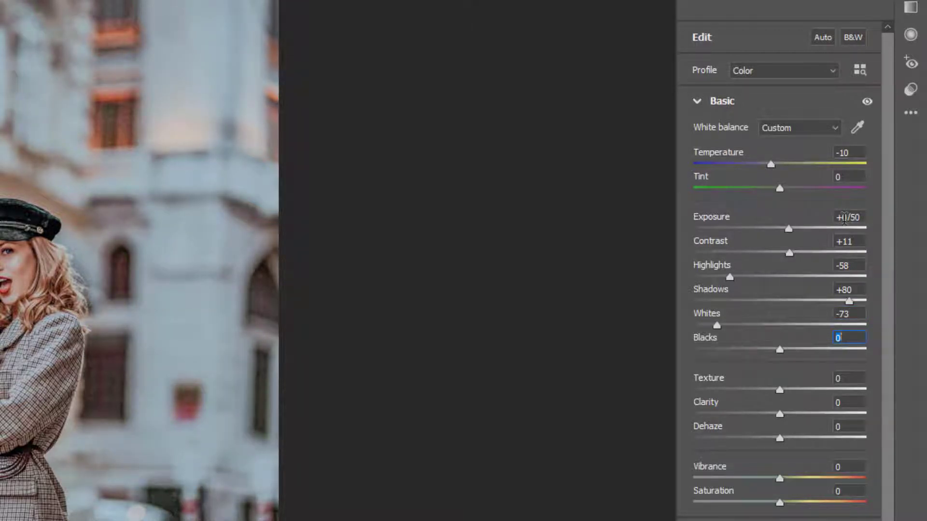
text(-35)
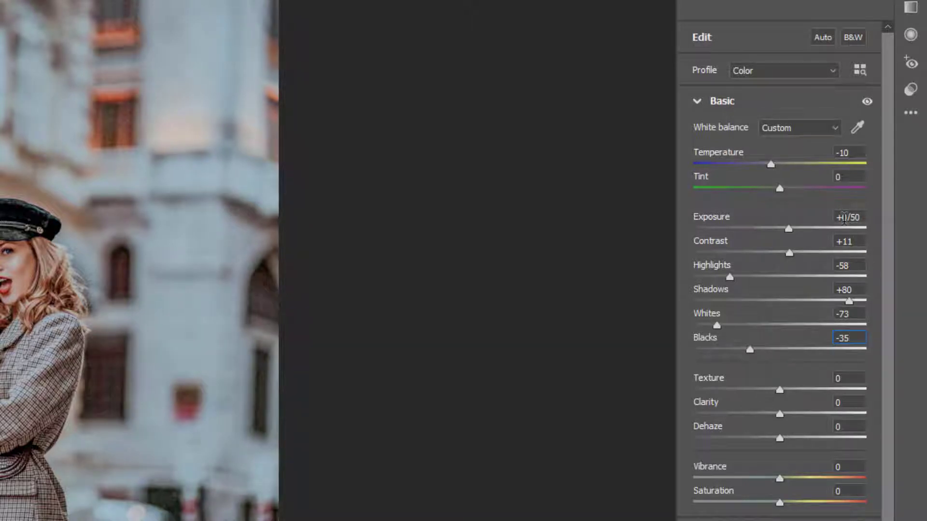
key(Tab)
Set the clarity to +40, vibrance to +20 and overall saturation to -25
key(Tab)
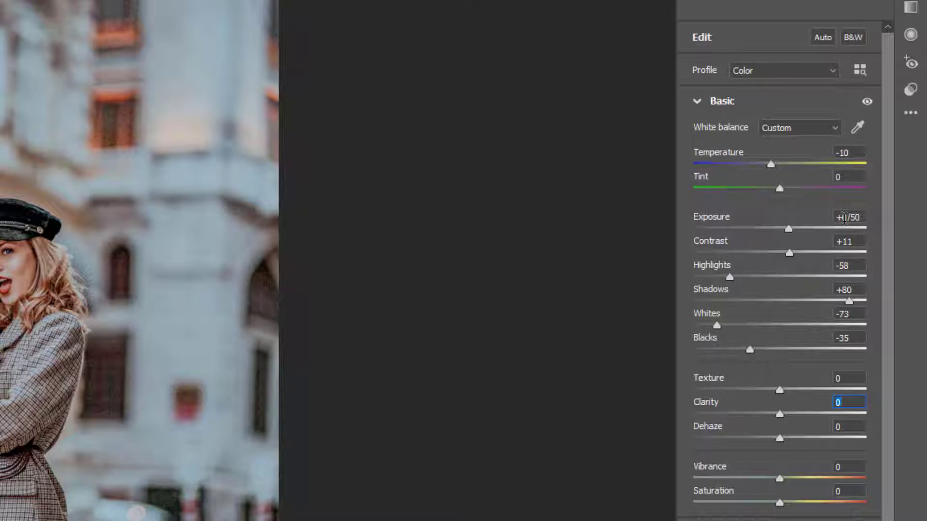
text(40)
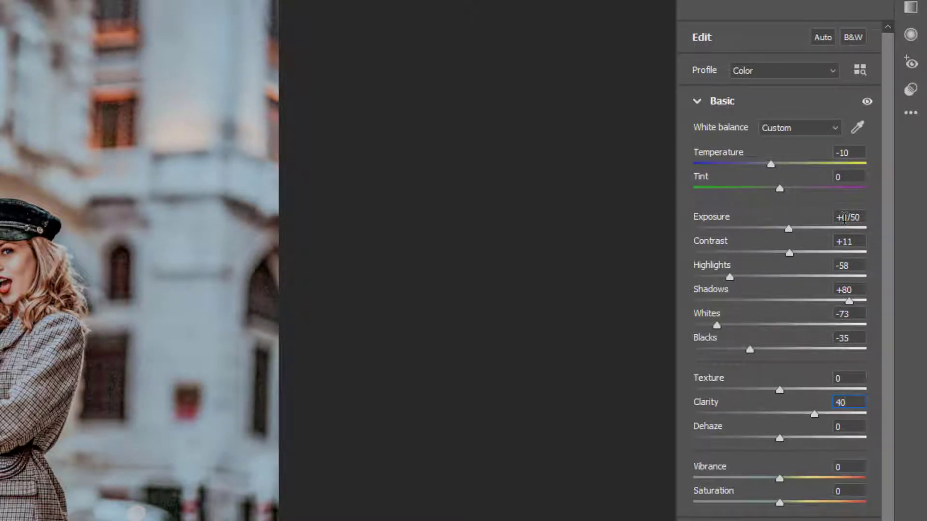
key(Tab)
key(Tab)
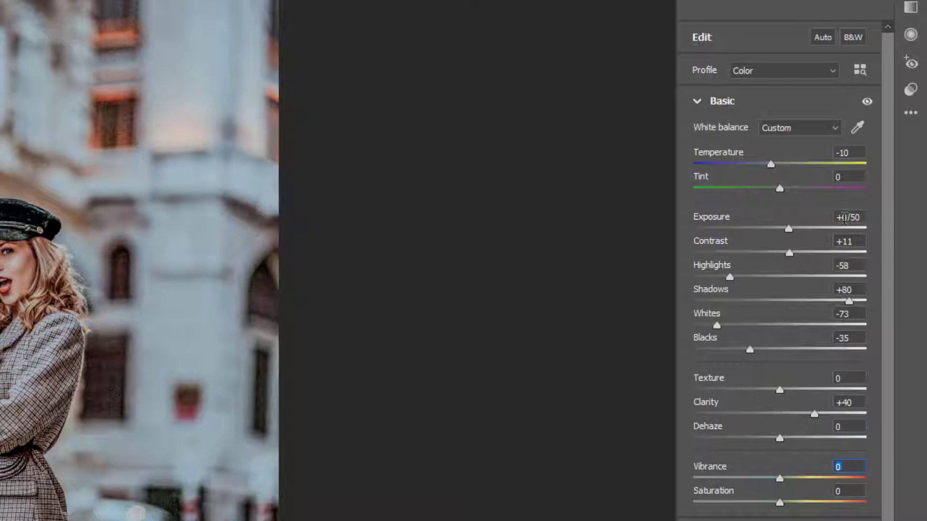
text(20)
key(Tab)
text(-25)
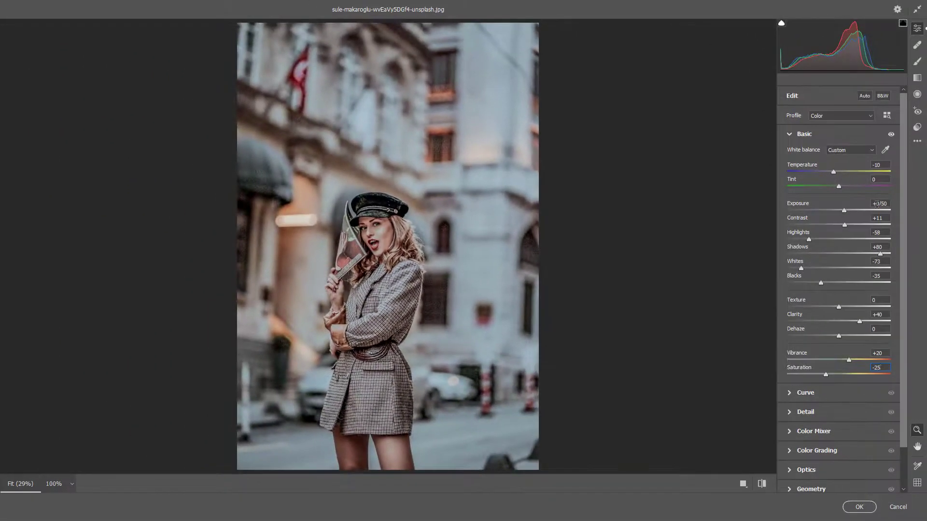
Collapse the Basic adjustments and set the Color Mixer hue of reds to +29 and oranges to -37
click(789, 136)
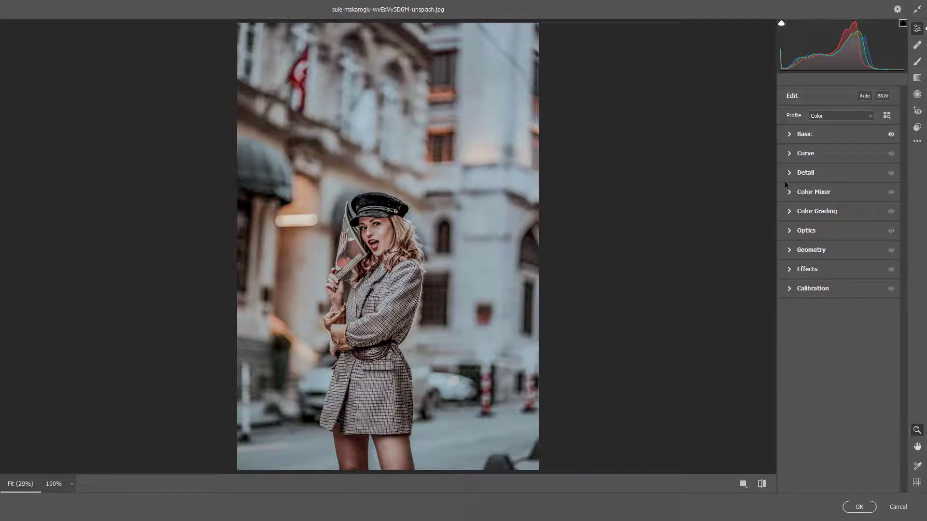
click(788, 193)
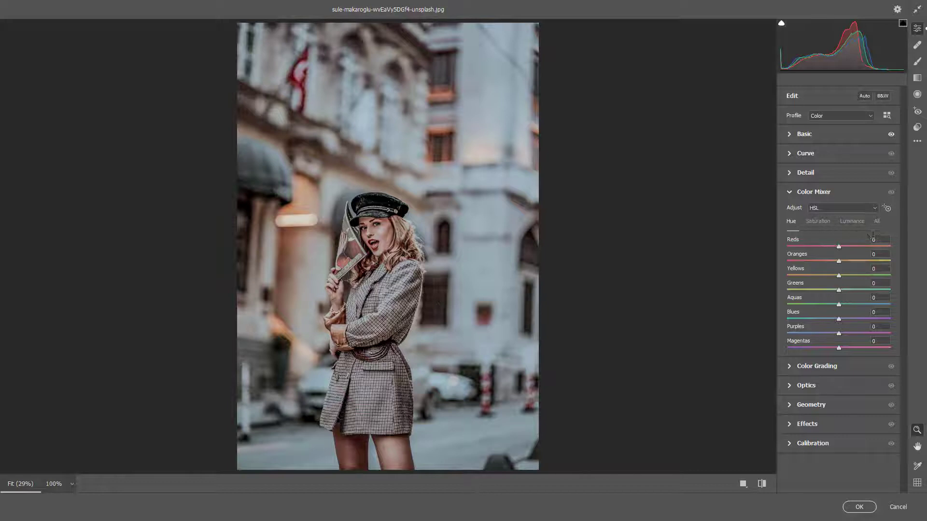
click(864, 242)
text(2)
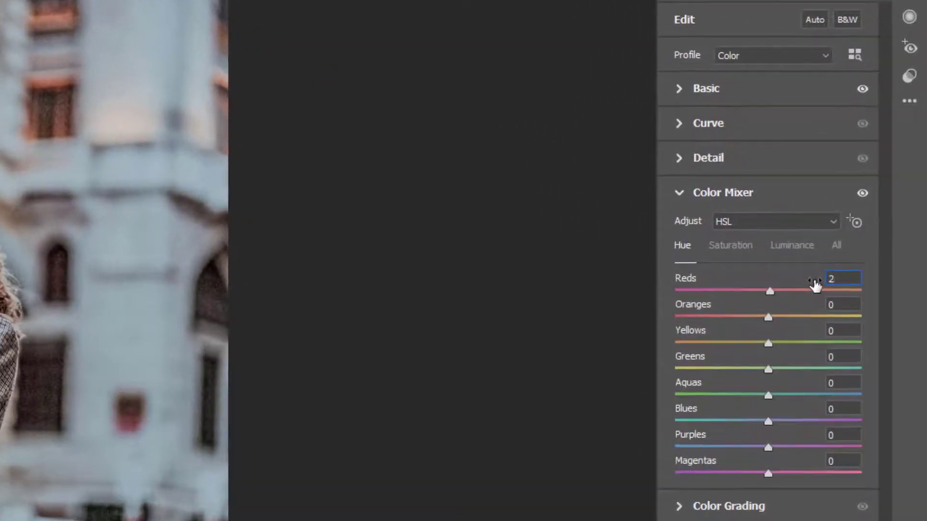
text(9)
key(Tab)
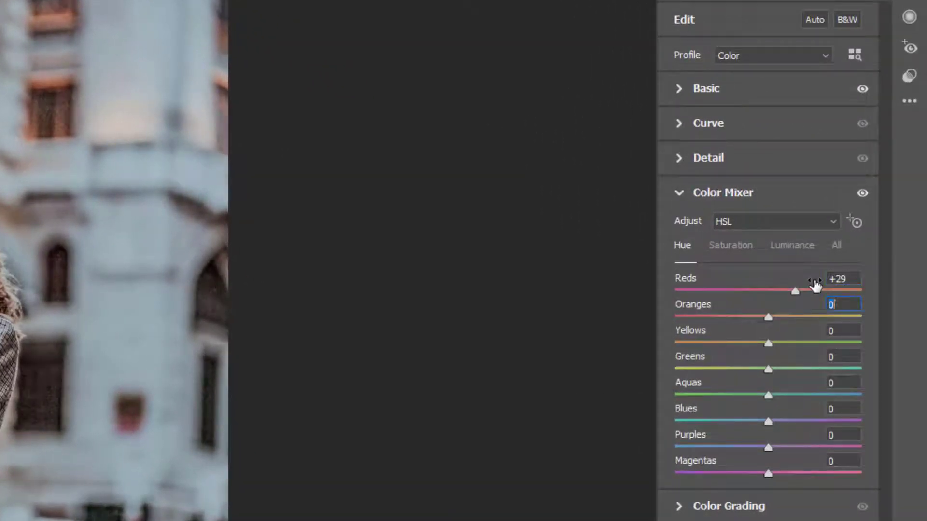
text(-37)
key(Tab)
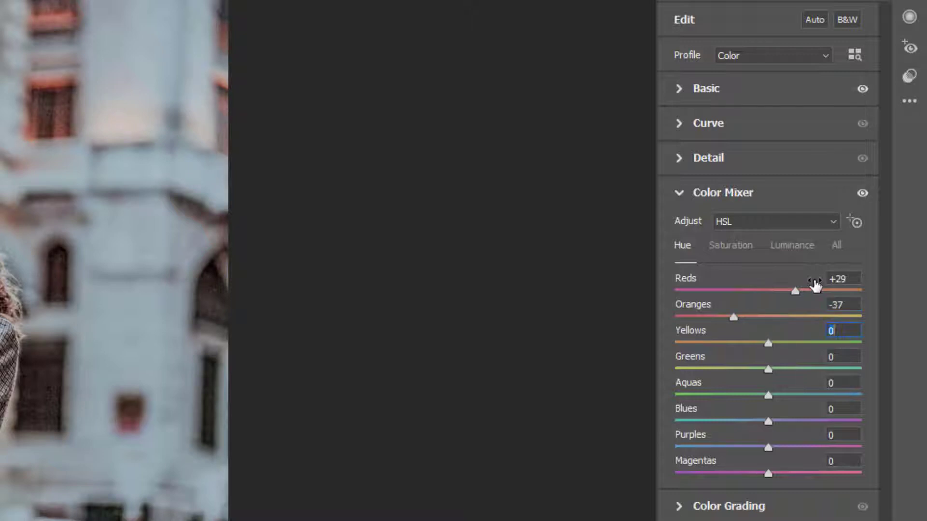
Set the Color Mixer hue of yellows and greens to -100, aquas to +45 and blues to -10
text(-100)
key(Tab)
text(-100)
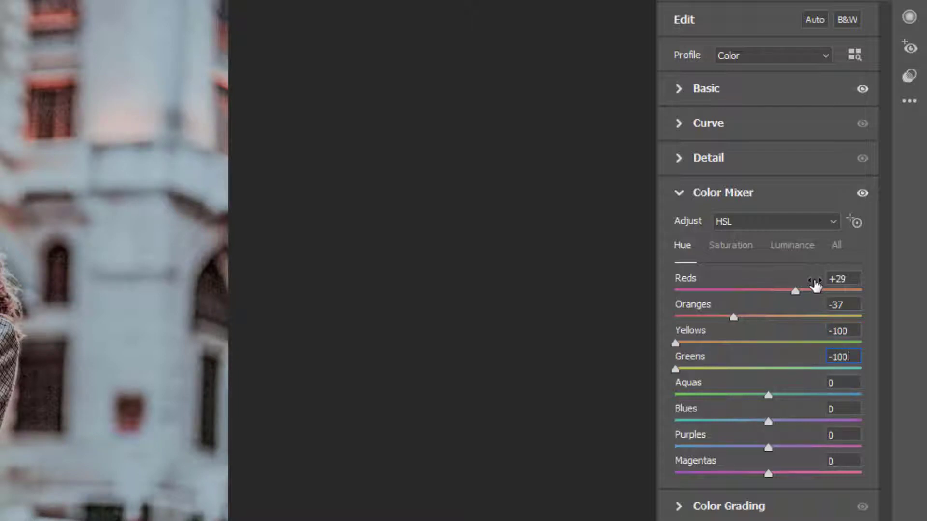
key(Tab)
text(45)
key(Tab)
text(-10)
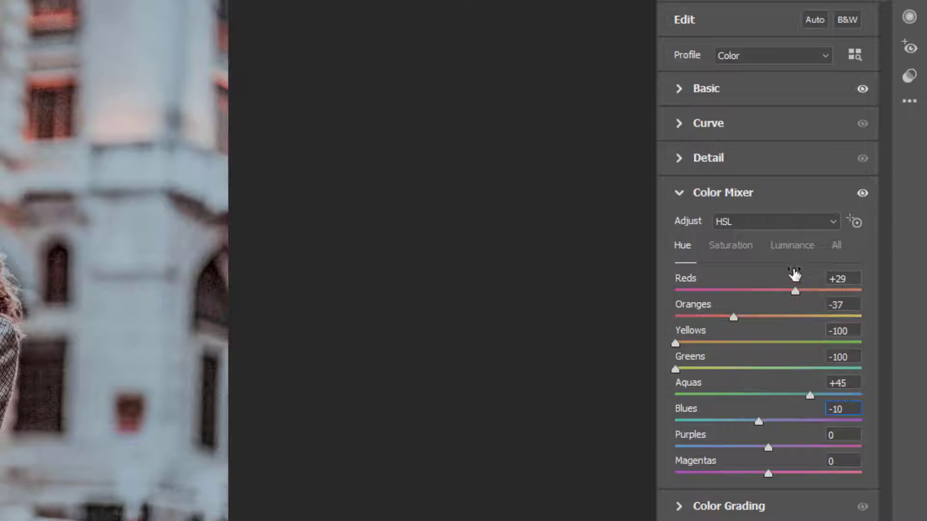
Set the Color Mixer saturation of oranges to -5, aquas to -75 and greens to -50
click(735, 248)
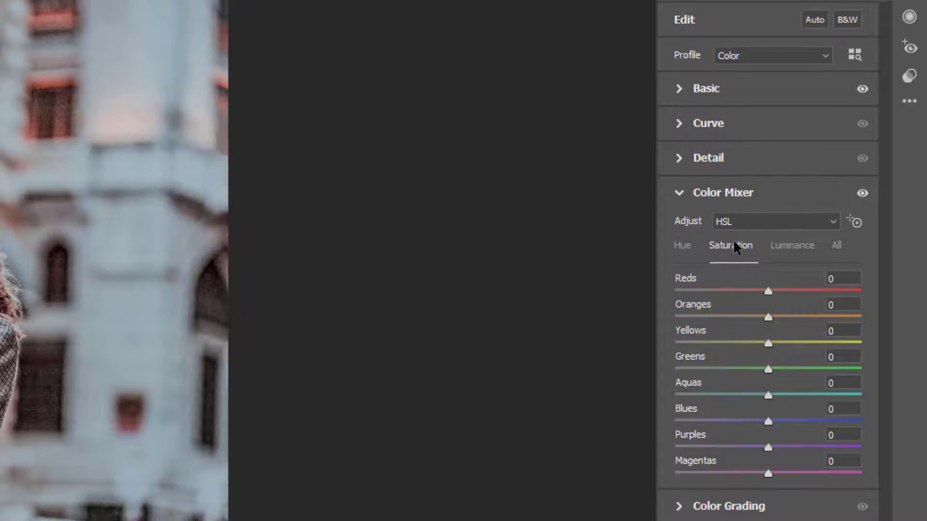
mouse_move(768, 317)
mouse_down()
mouse_move(803, 316)
mouse_move(751, 319)
mouse_move(764, 323)
mouse_up()
click(839, 383)
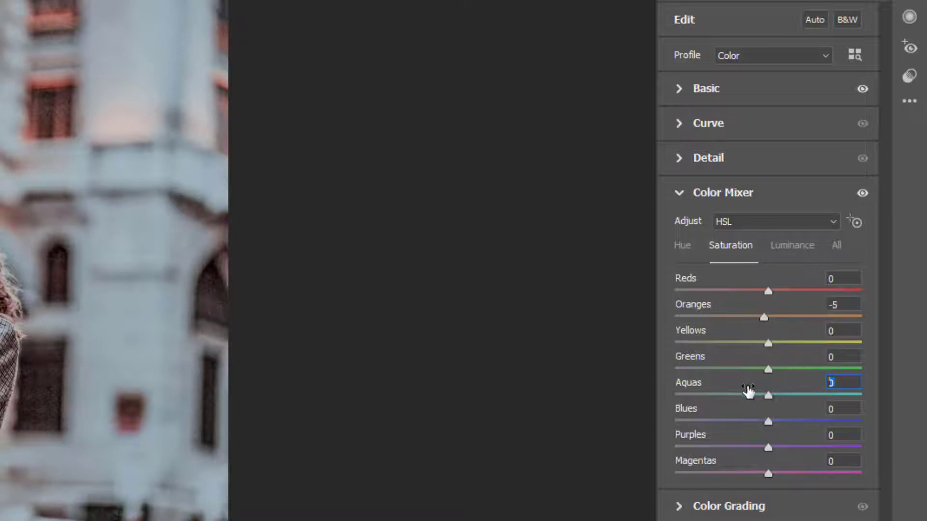
text(-75)
key(shift+Tab)
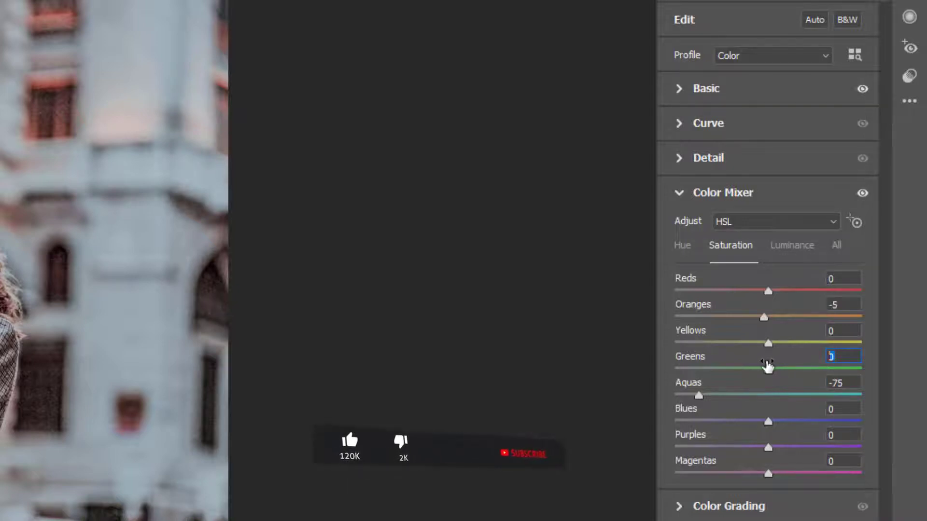
text(-50)
Set the Color Mixer saturation of blues to -85, purples to -75 and magentas to -30
click(843, 409)
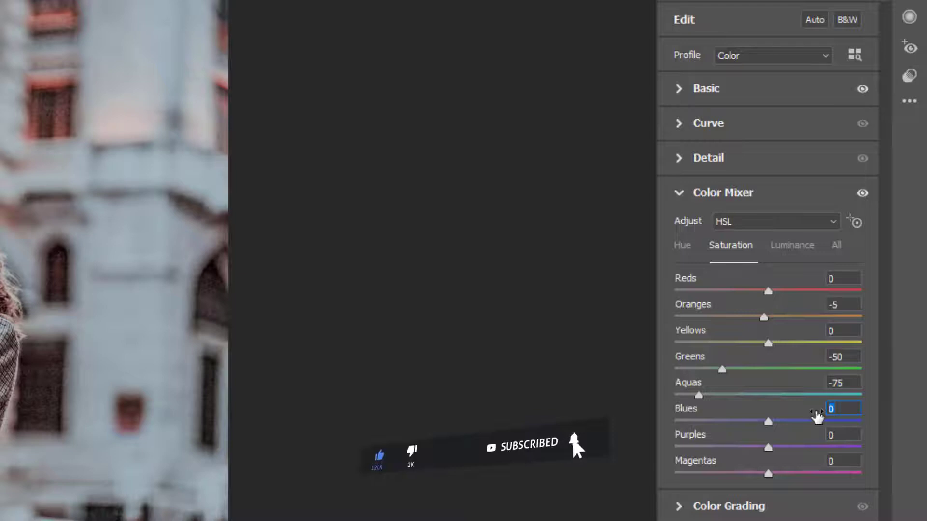
text(-8)
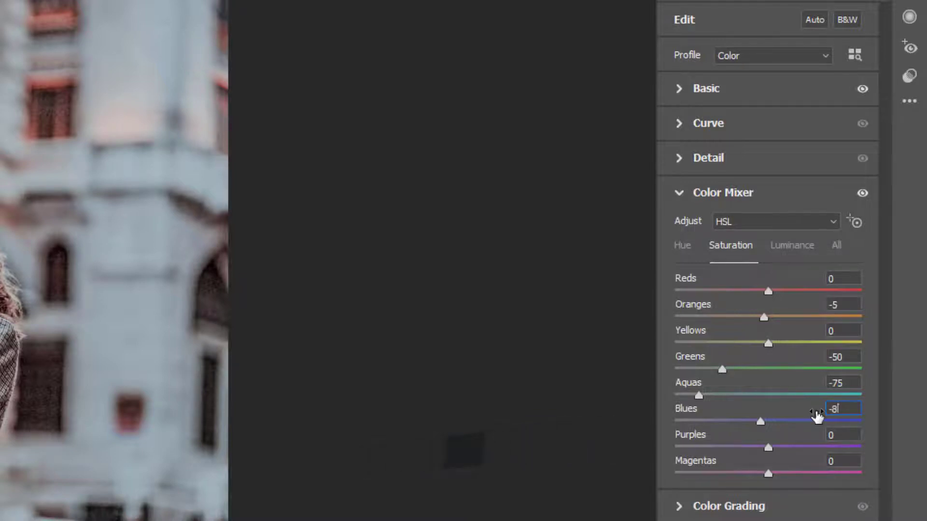
text(5)
key(Tab)
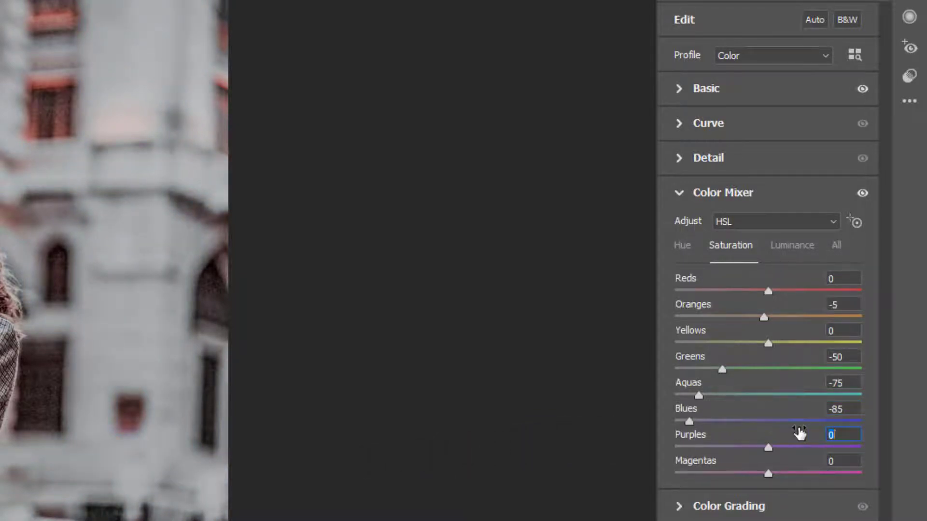
text(-75)
key(Tab)
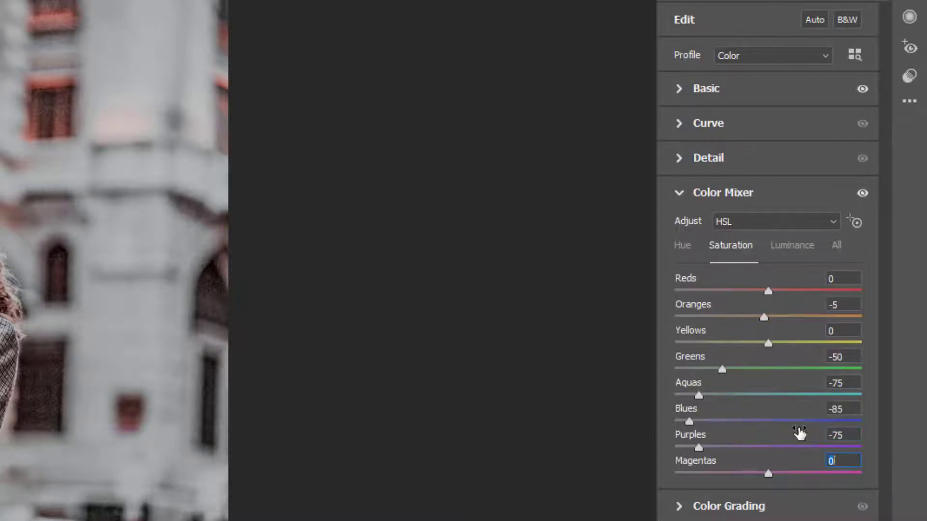
text(-30)
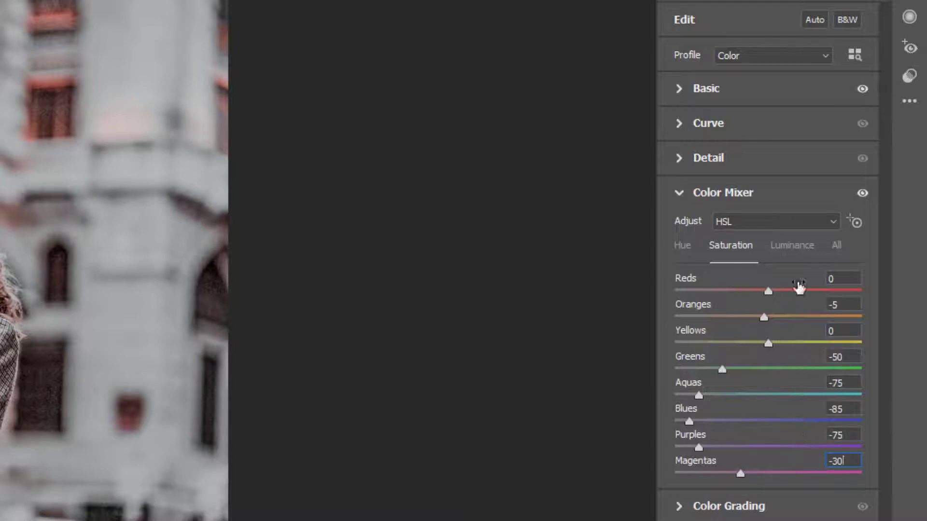
Set the Color Mixer luminance of both reds and oranges to -27
click(798, 248)
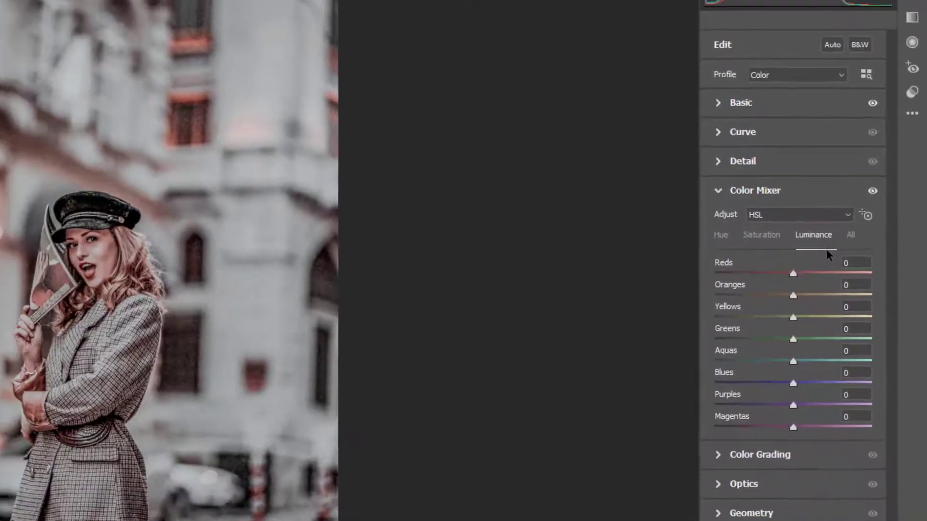
click(831, 279)
text(-2)
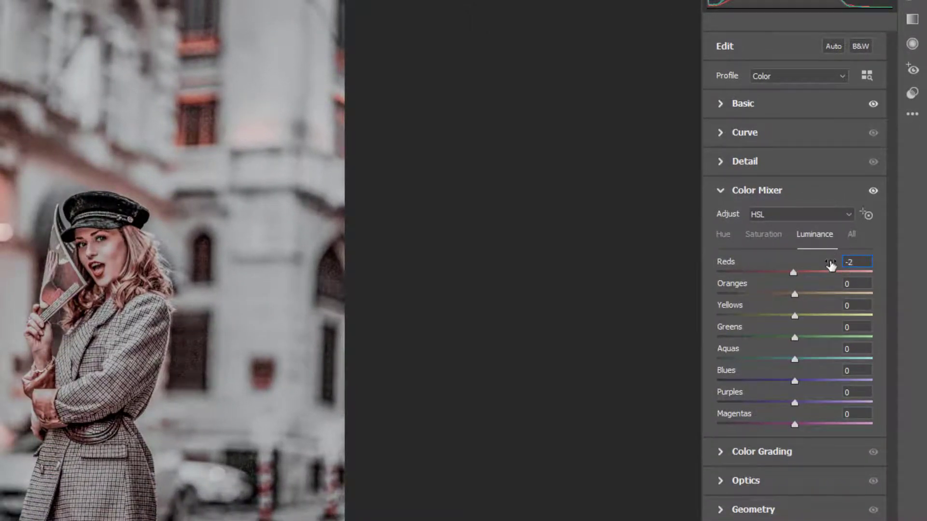
text(7)
key(Tab)
text(-27)
key(Tab)
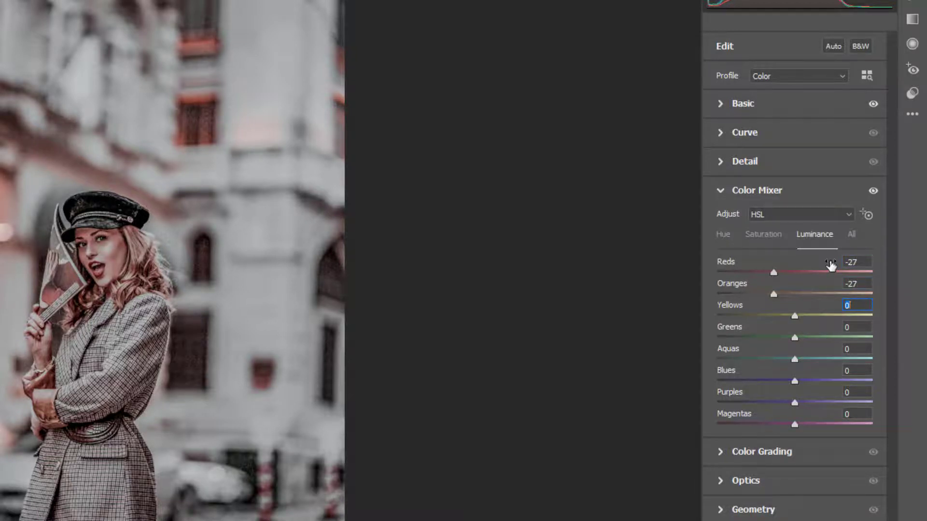
Set the Color Mixer luminance of yellows to +15, aquas to -100 and blues to +15
text(15)
key(Tab)
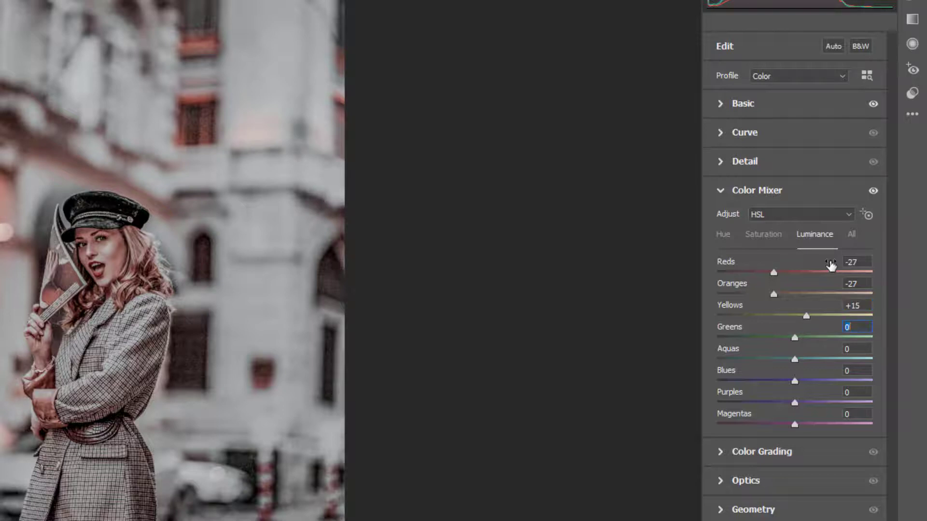
key(Tab)
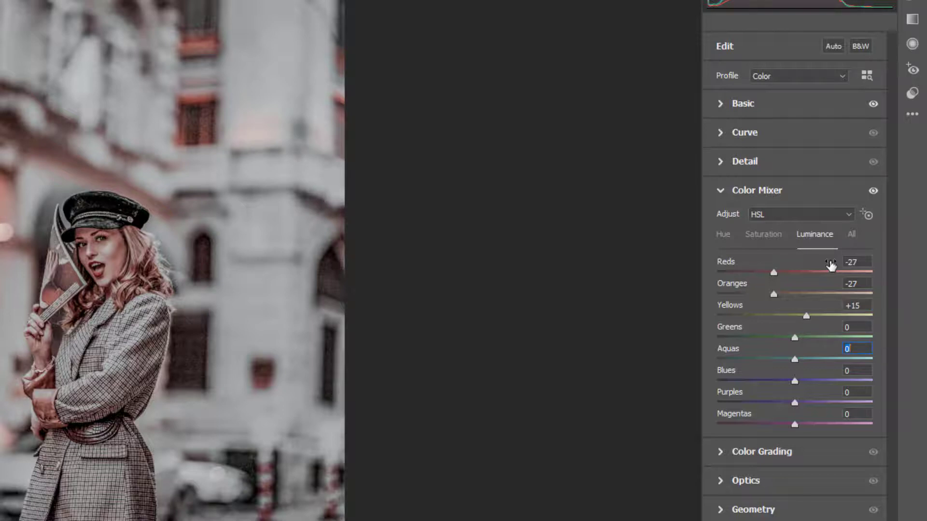
text(-100)
key(Tab)
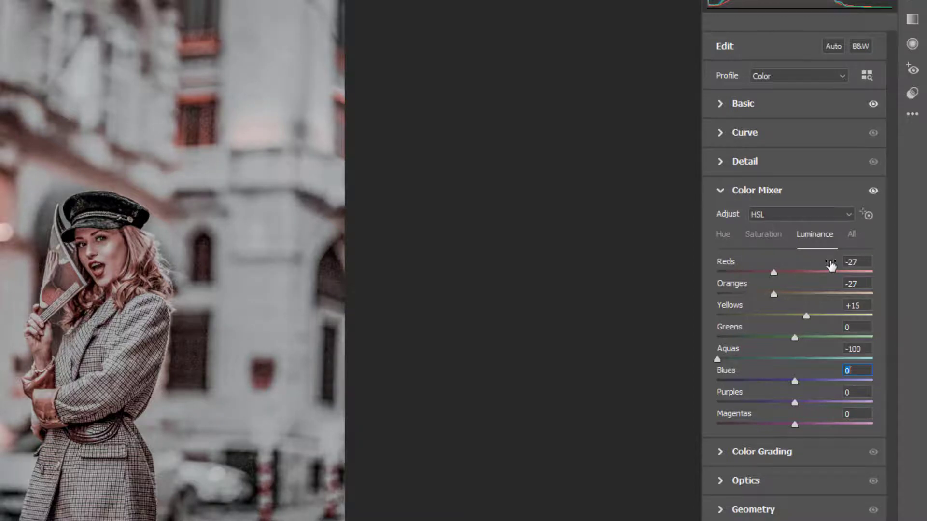
text(15)
Collapse the Color Mixer and set the Color Grading shadows to hue 45 and saturation 5
click(726, 193)
click(720, 220)
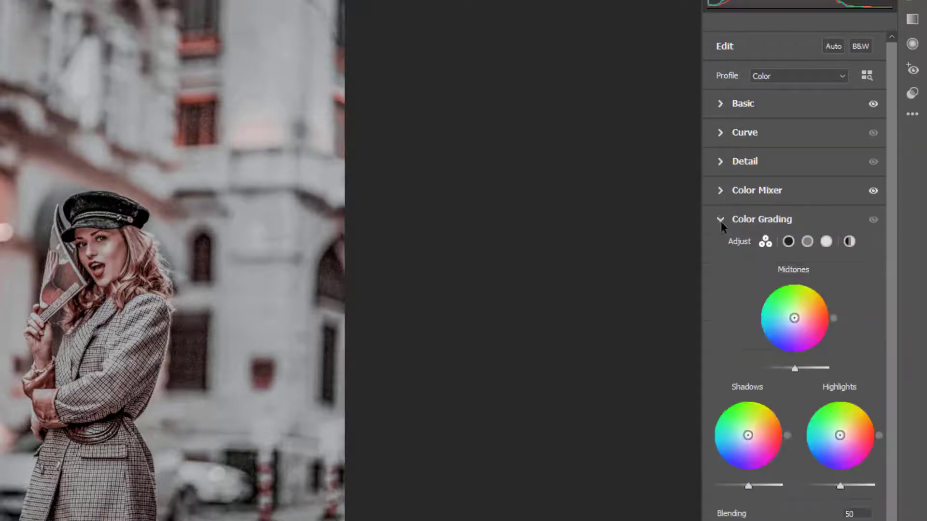
click(789, 241)
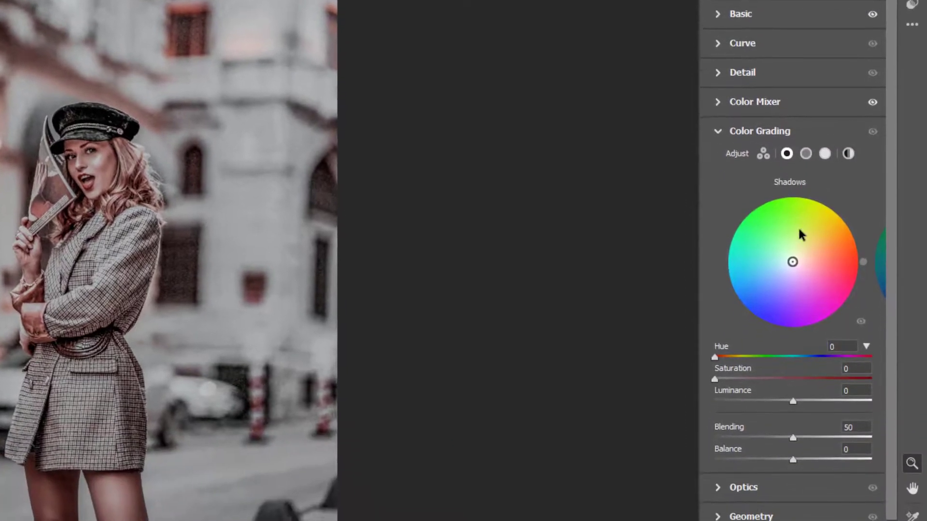
click(832, 341)
text(45)
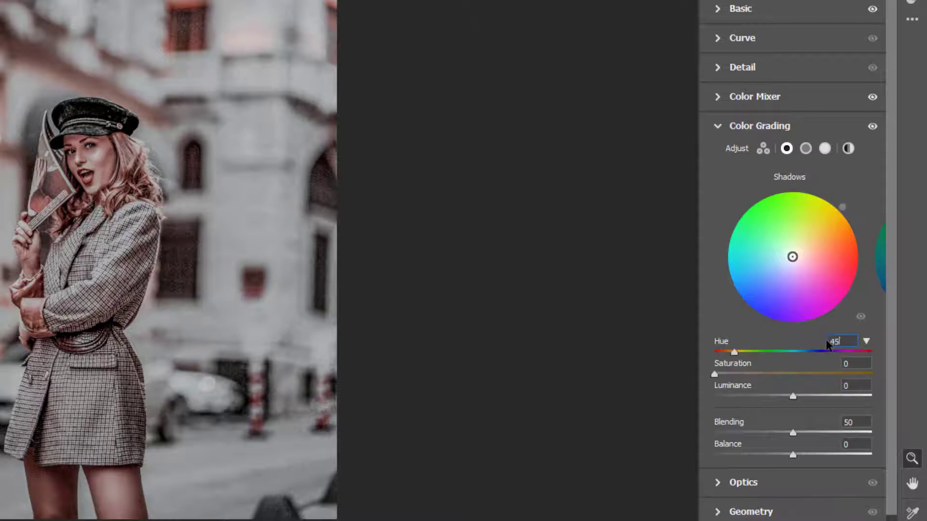
text(5)
Set the Color Grading highlights to hue 25 and saturation 7, and collapse the Color Grading section
click(824, 150)
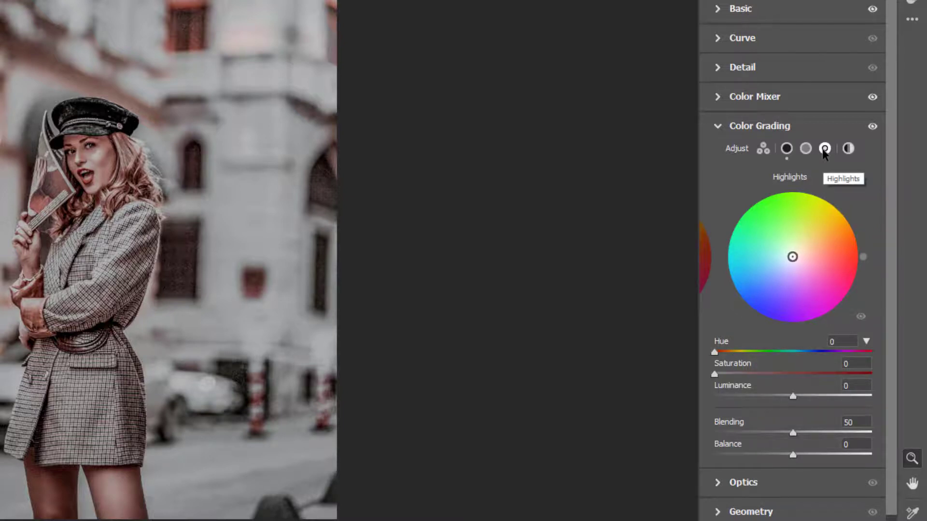
click(821, 344)
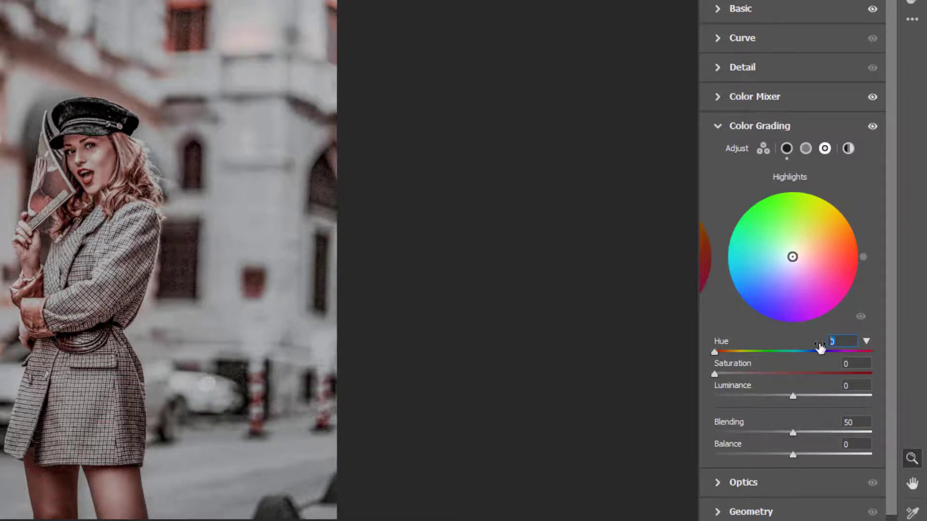
text(25)
key(Tab)
text(7)
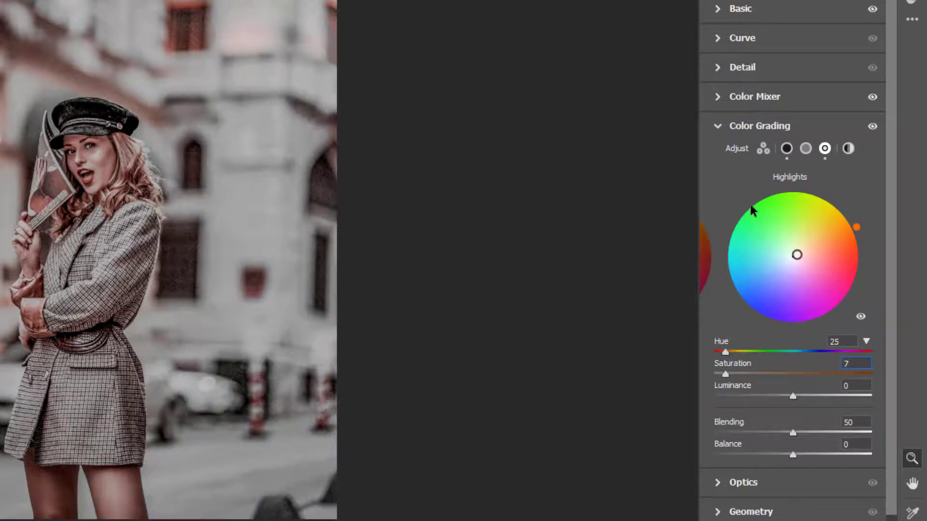
click(719, 130)
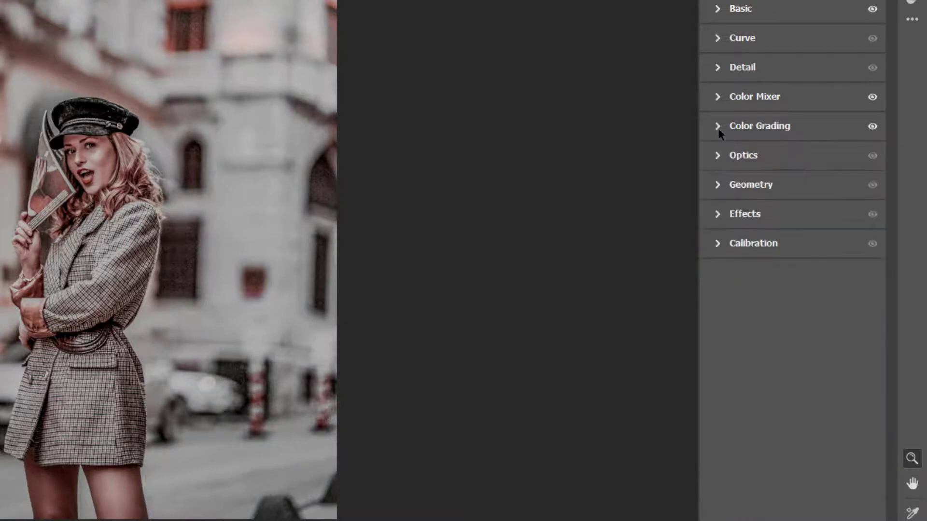
Add a vignette of -30 in the Effects settings and collapse that section
click(714, 214)
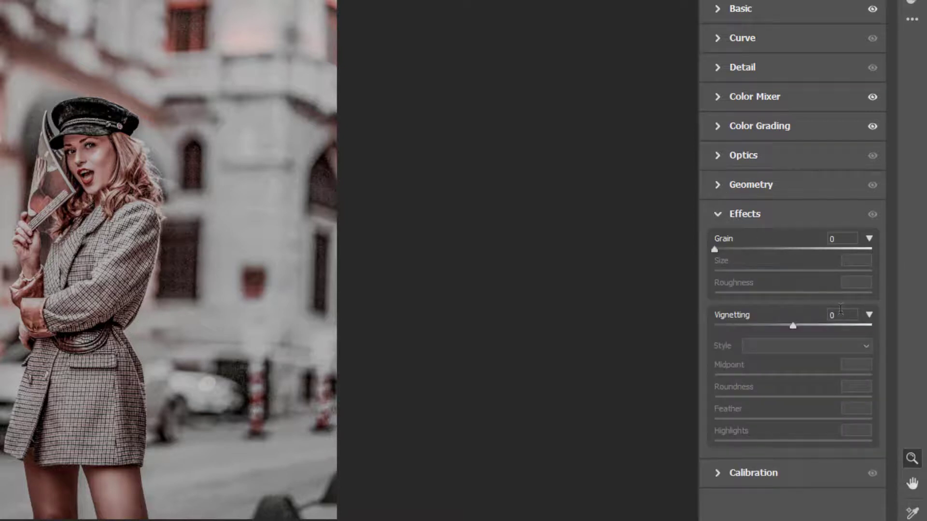
click(841, 314)
text(-30)
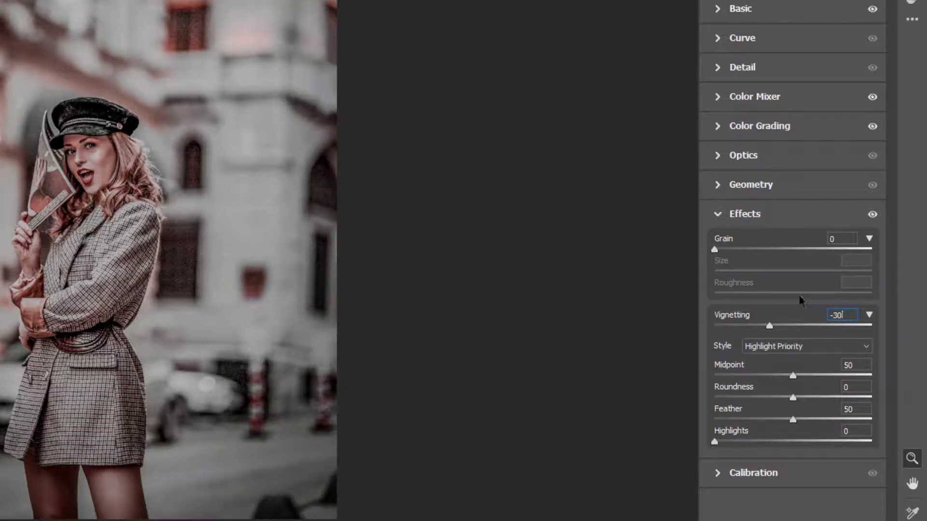
click(715, 214)
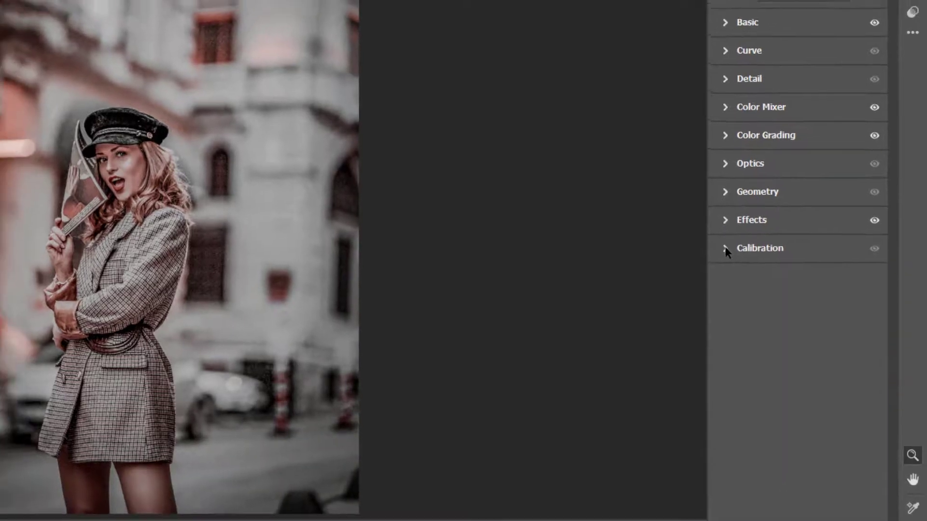
Set the Calibration red primary to hue +55 and saturation -25
click(717, 243)
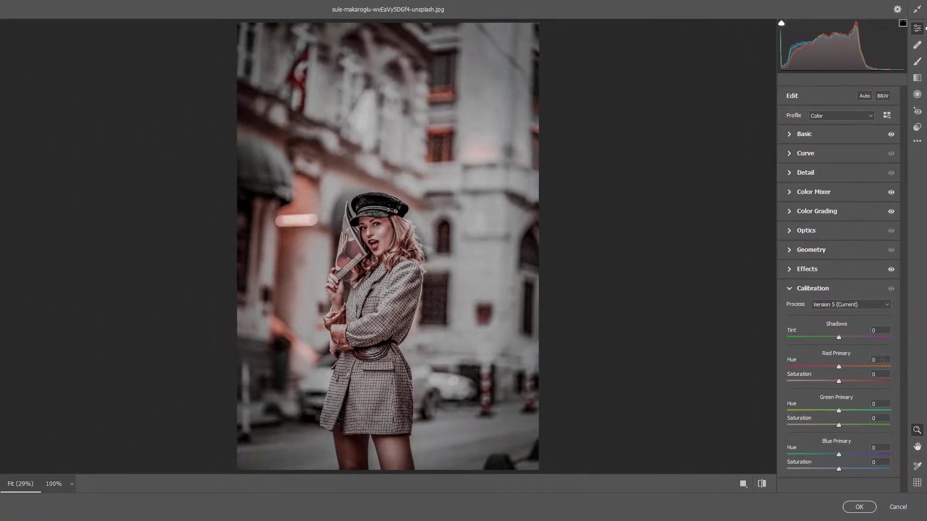
click(882, 360)
text(55)
key(Tab)
text(-25)
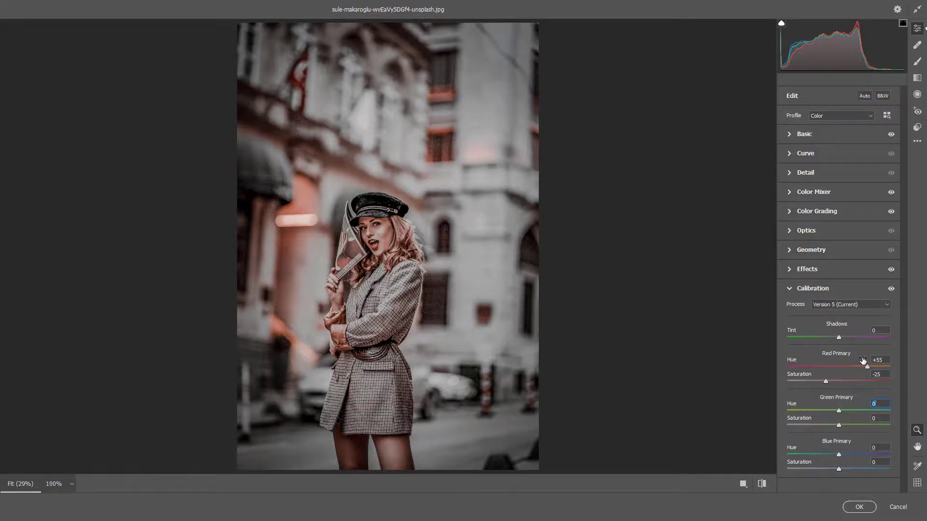
Set the Calibration hue of both the green primary and the blue primary to -100, and collapse the section
text(-100)
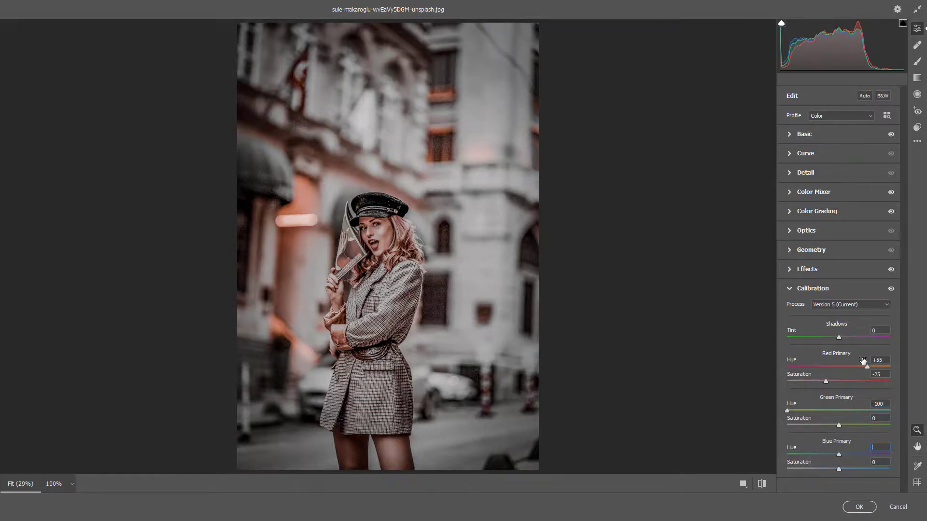
text(-100)
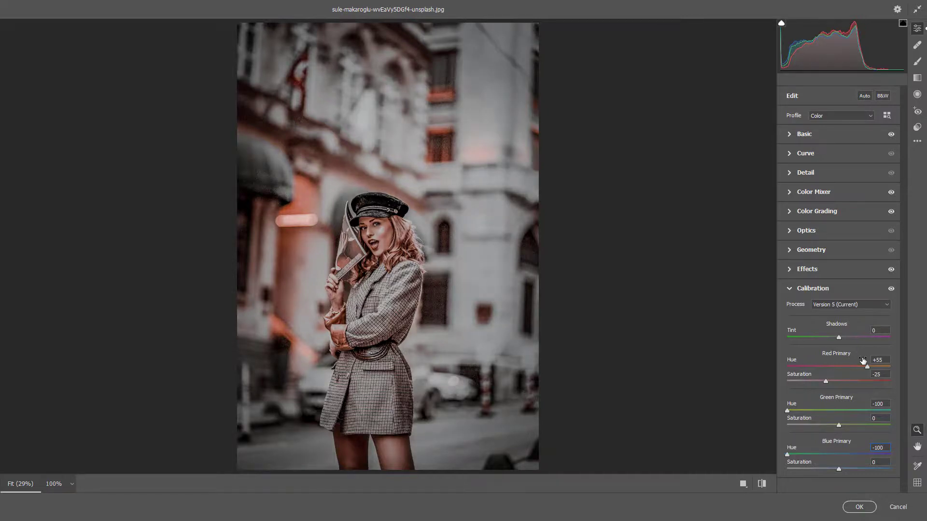
click(790, 289)
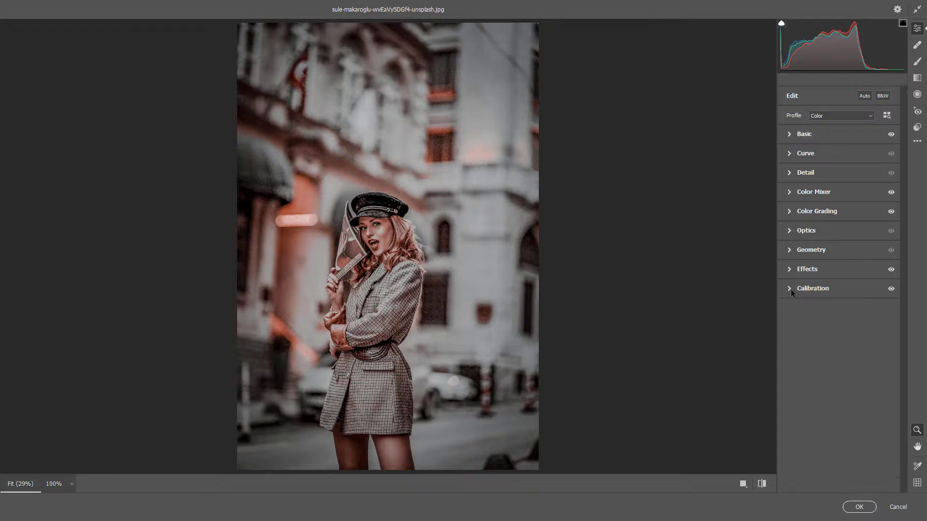
Shape the parametric curve with Highlights +9, Lights +10, Darks -14 and Shadows +15, and collapse the Curve section
click(789, 153)
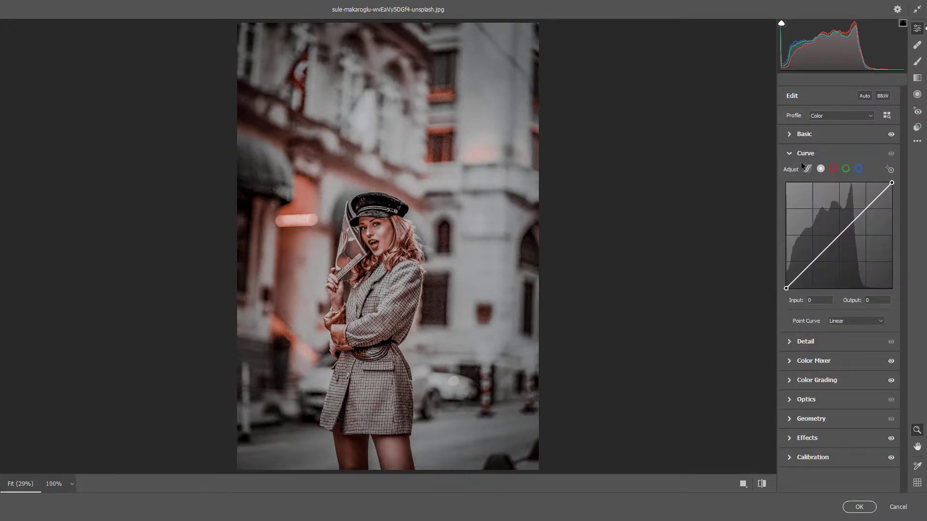
click(808, 169)
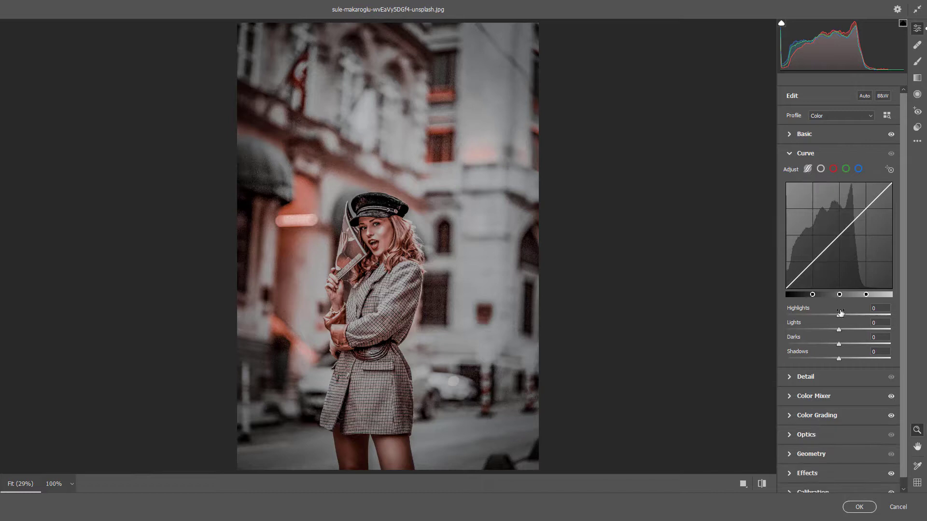
drag(840, 313, 858, 316)
drag(795, 311, 847, 355)
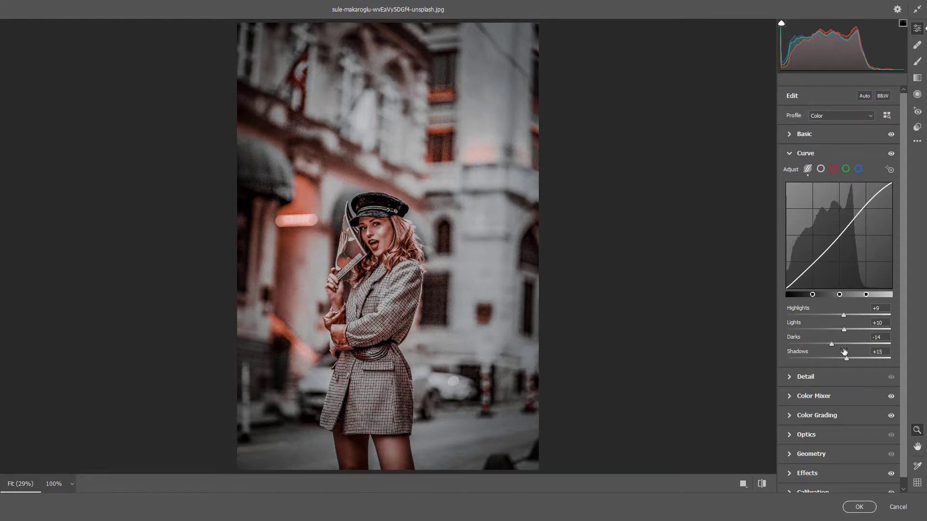
click(790, 155)
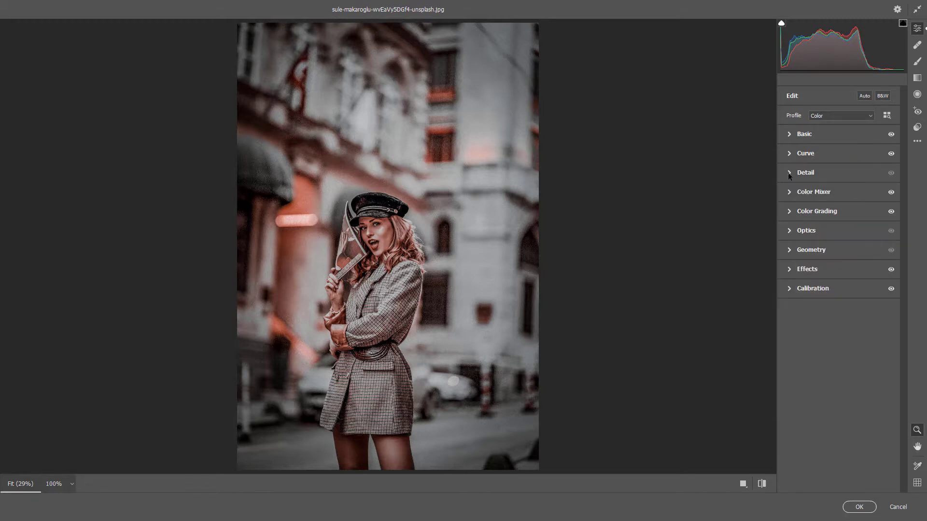
Compare the original and graded portrait side by side in the before/after view
click(762, 484)
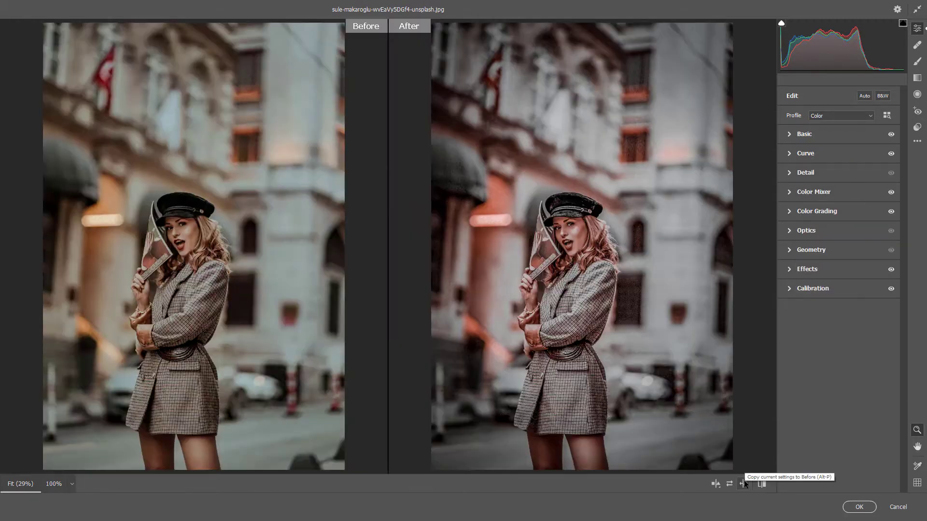